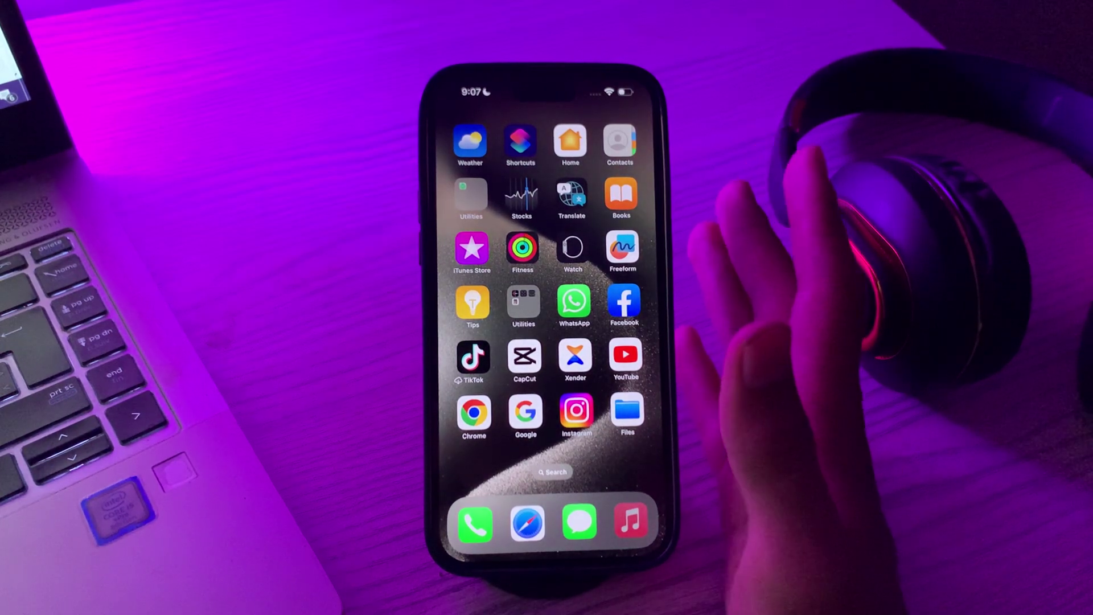
- Open the General page in the Settings app
left_click_drag(624, 89, 624, 299)
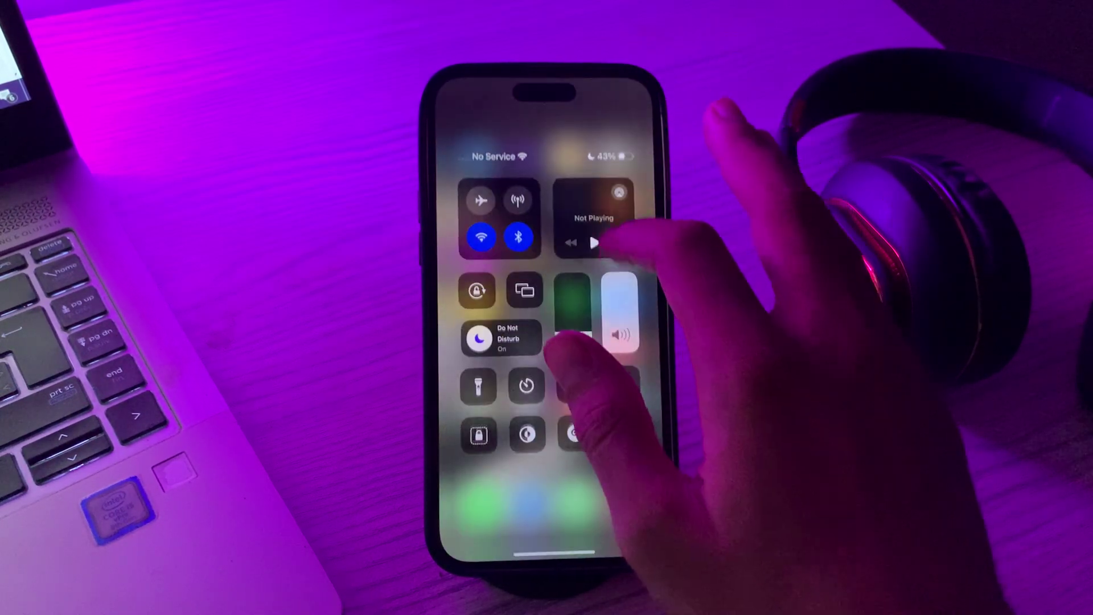
left_click_drag(606, 513, 607, 256)
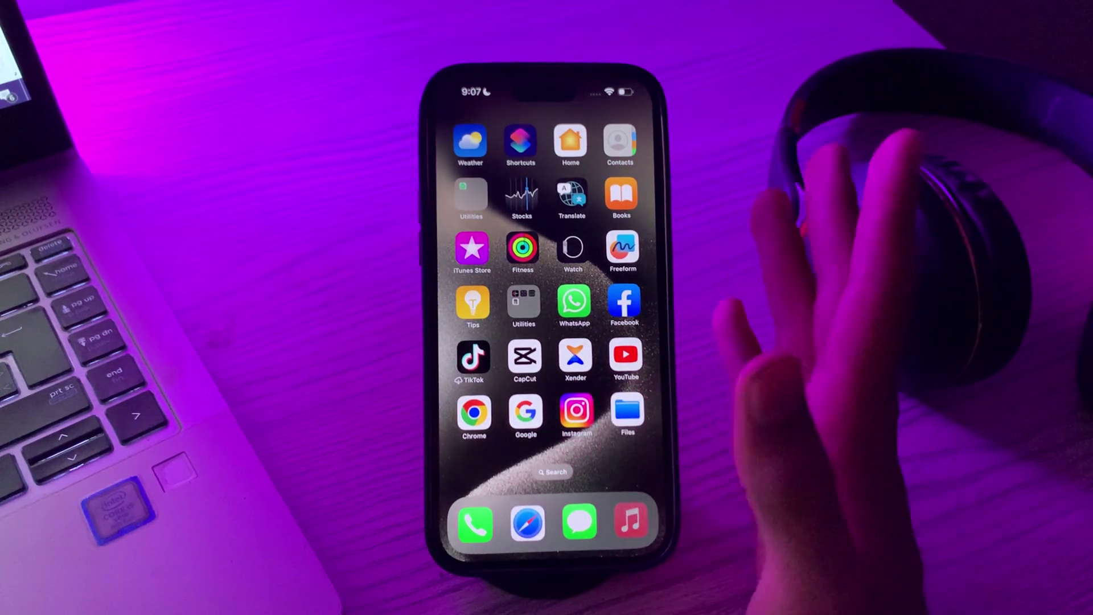
left_click_drag(616, 358, 479, 359)
left_click(573, 354)
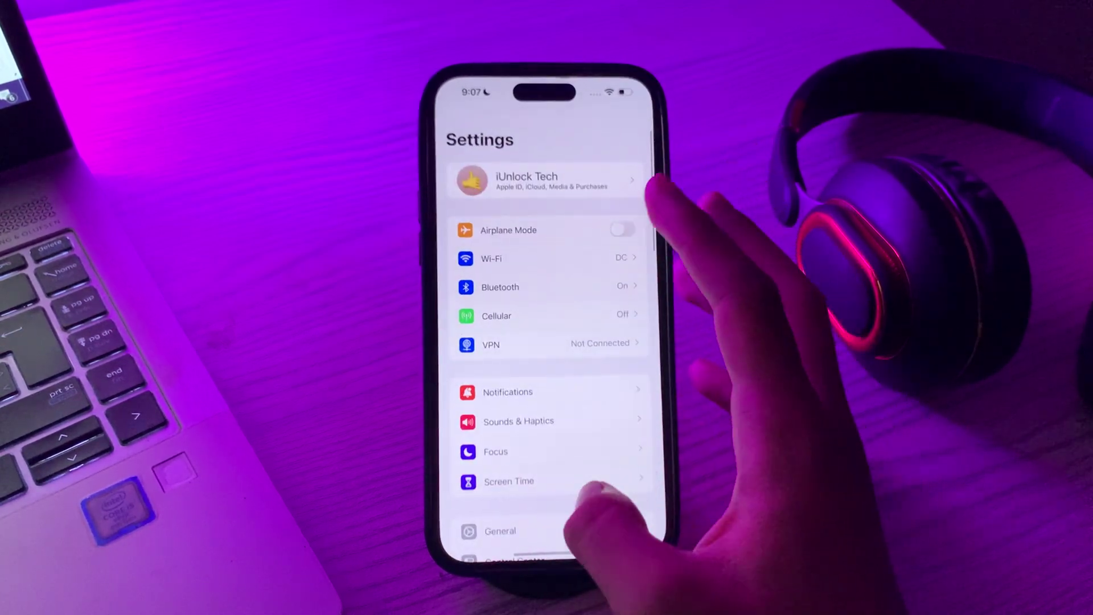
scroll(598, 478, "down", 3)
left_click(512, 434)
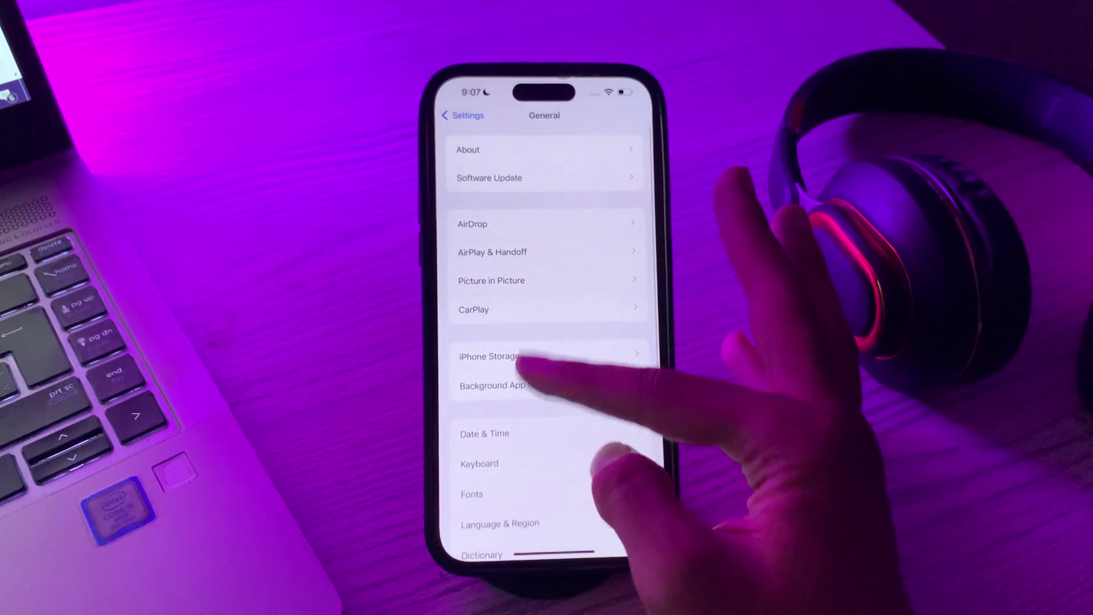
scroll(547, 385, "down", 3)
- Power off the iPhone, then wake it after restart to the passcode screen
left_click(564, 504)
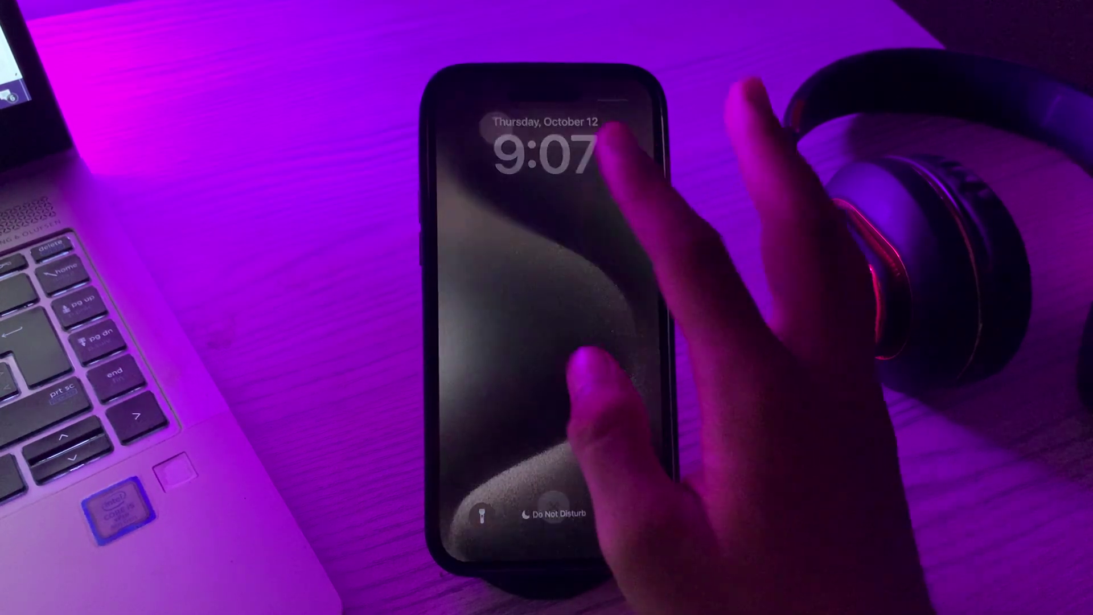
left_click_drag(491, 122, 598, 123)
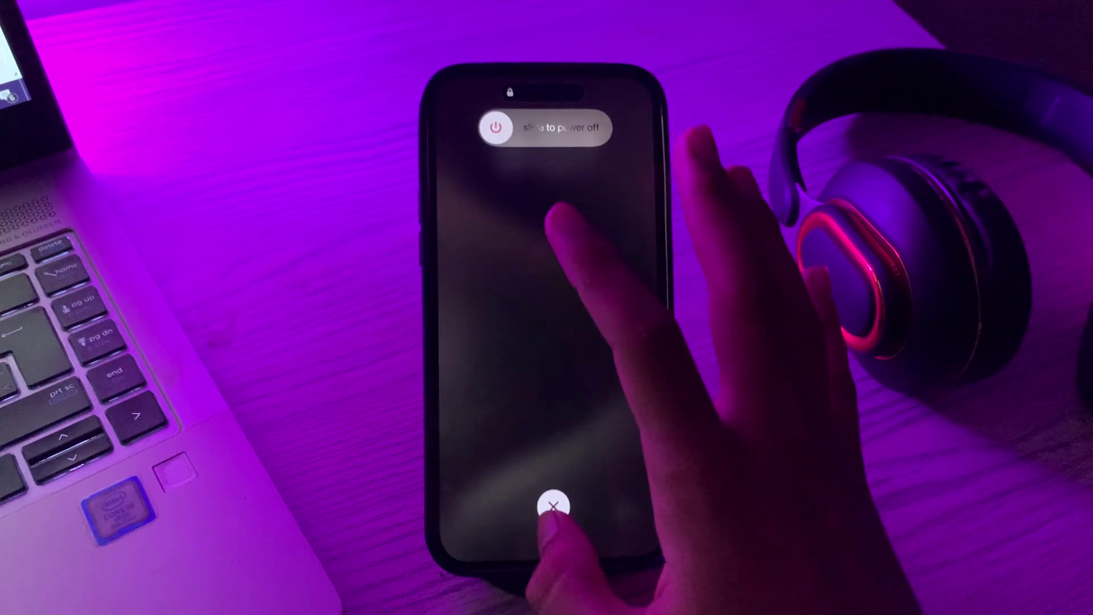
left_click(554, 507)
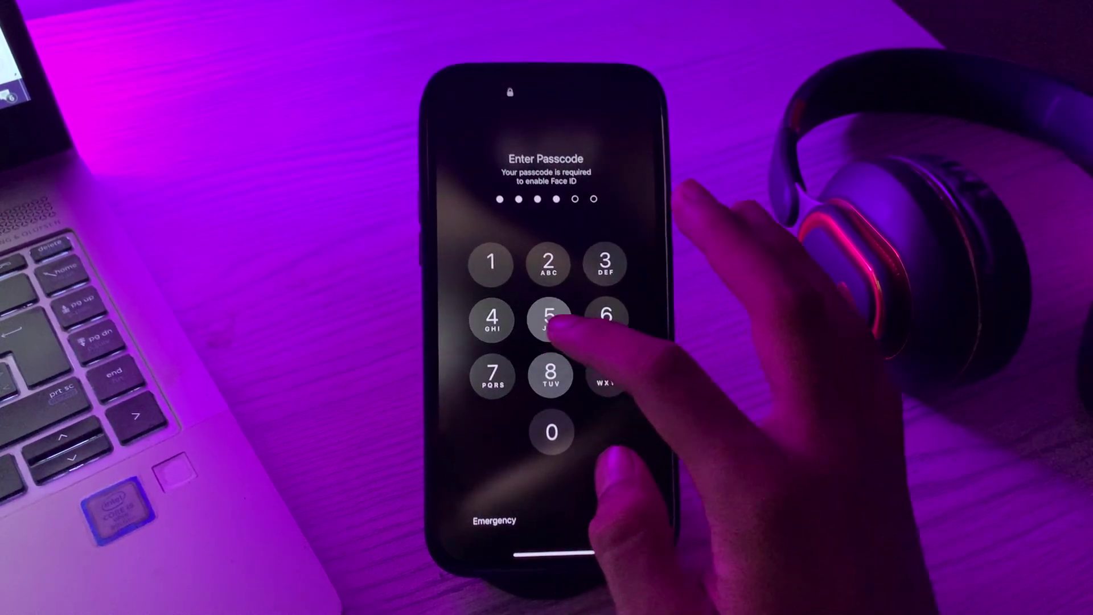
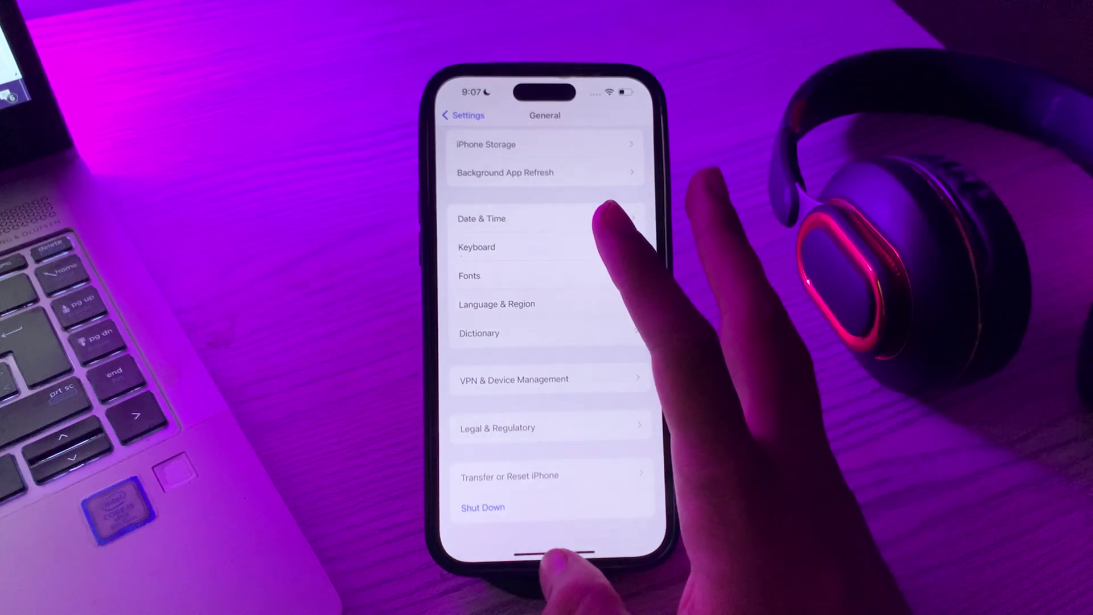
scroll(546, 324, "down", 1)
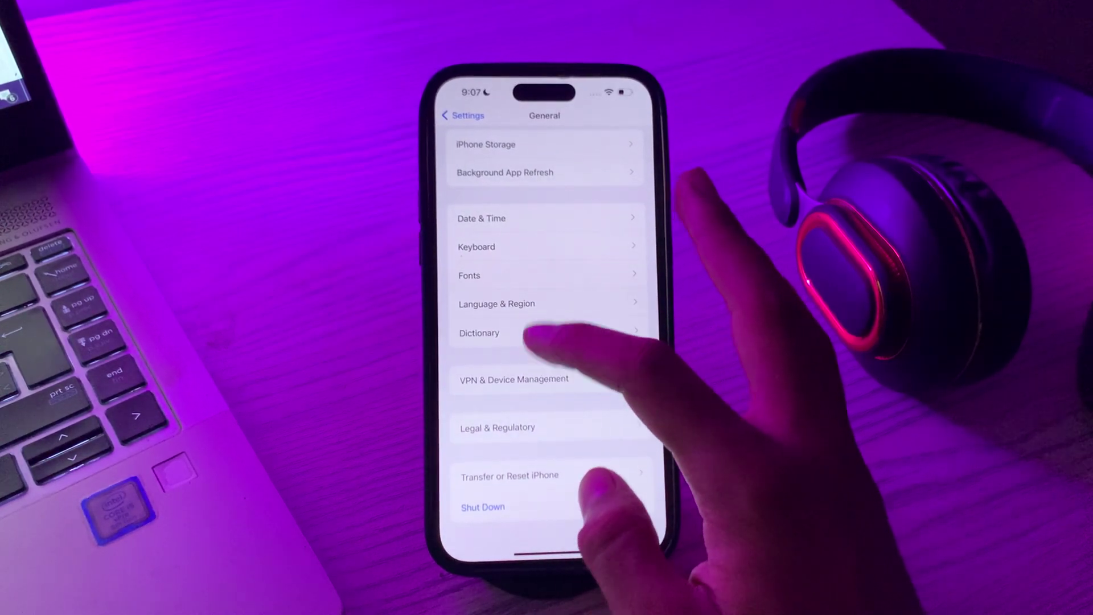
- Close Settings from the app switcher and return to the home screen
left_click_drag(547, 546, 546, 402)
left_click(564, 333)
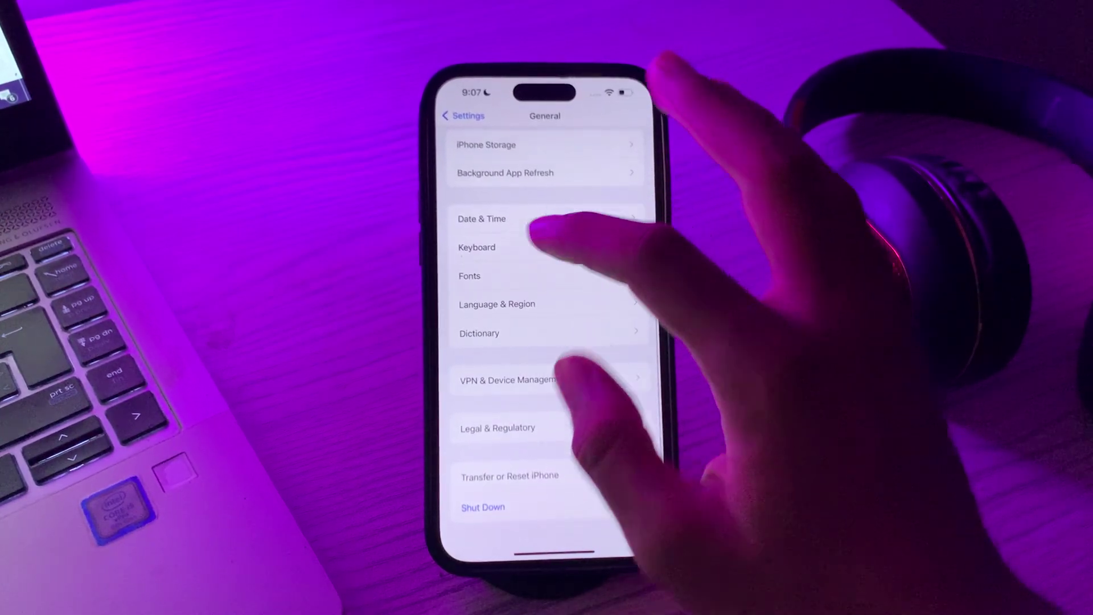
left_click_drag(547, 538, 547, 341)
- Toggle airplane mode in Control Center and dismiss Control Center
left_click_drag(623, 98, 615, 342)
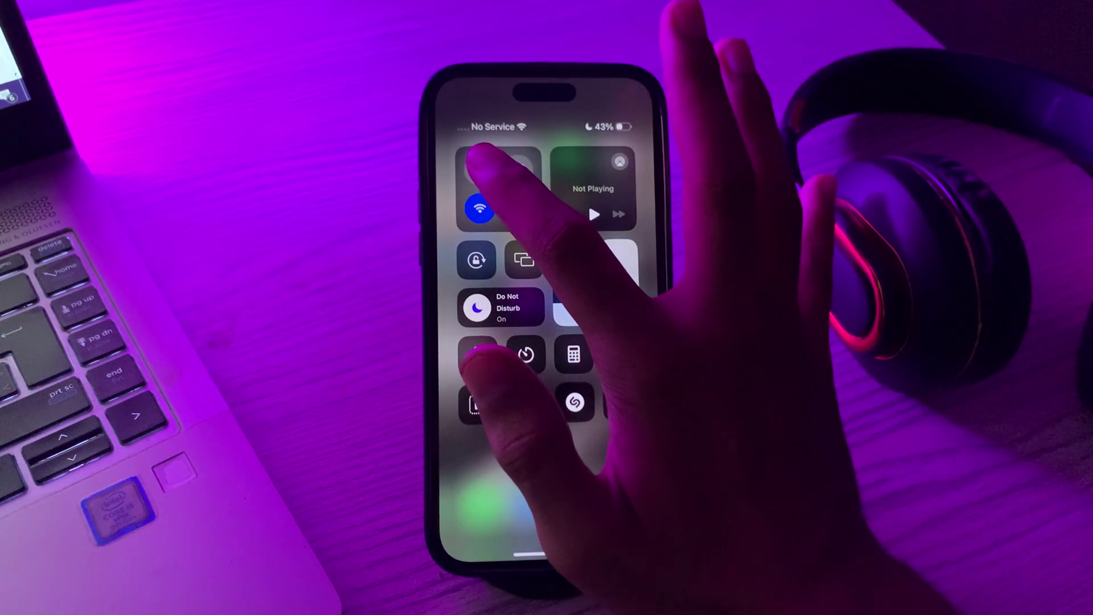
left_click(480, 170)
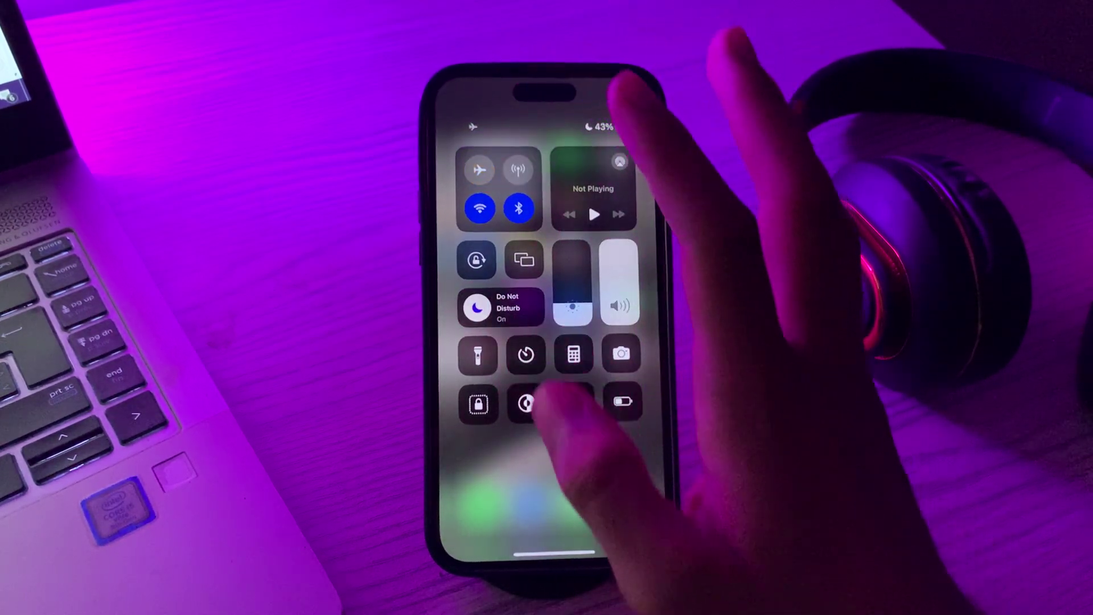
left_click_drag(563, 546, 581, 487)
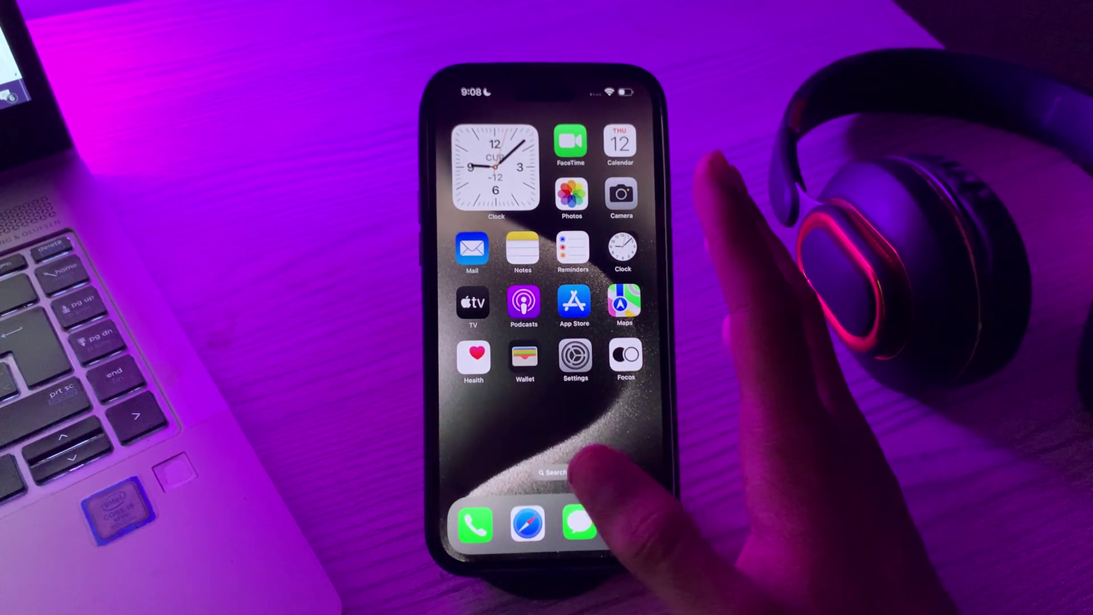
- Run Settings > General > Software Update, which reports iOS 17.0.3 is up to date
left_click(574, 352)
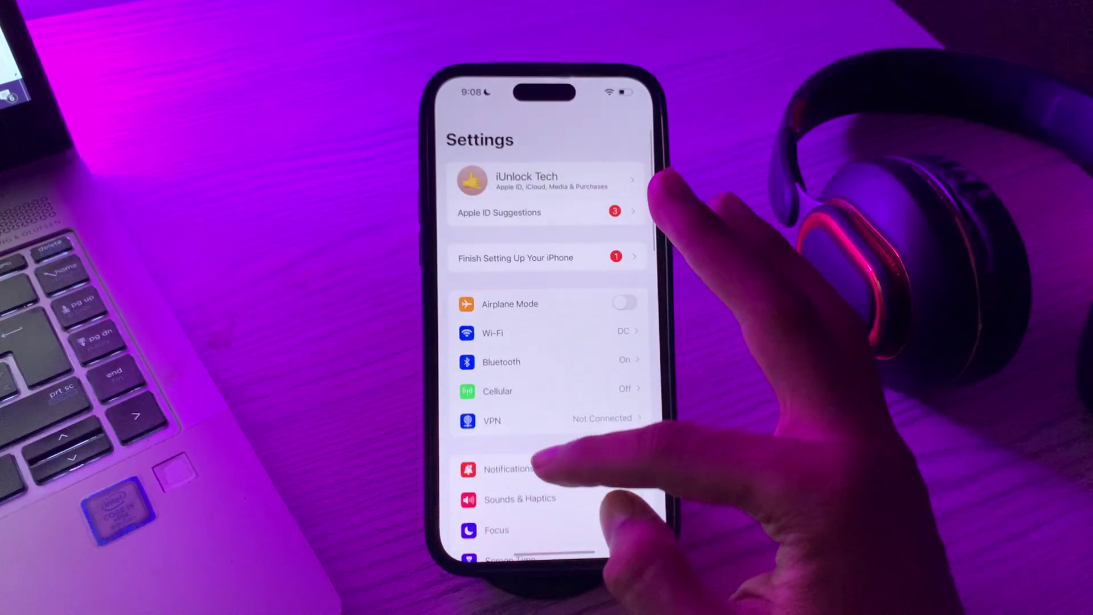
scroll(546, 341, "down", 3)
left_click(513, 441)
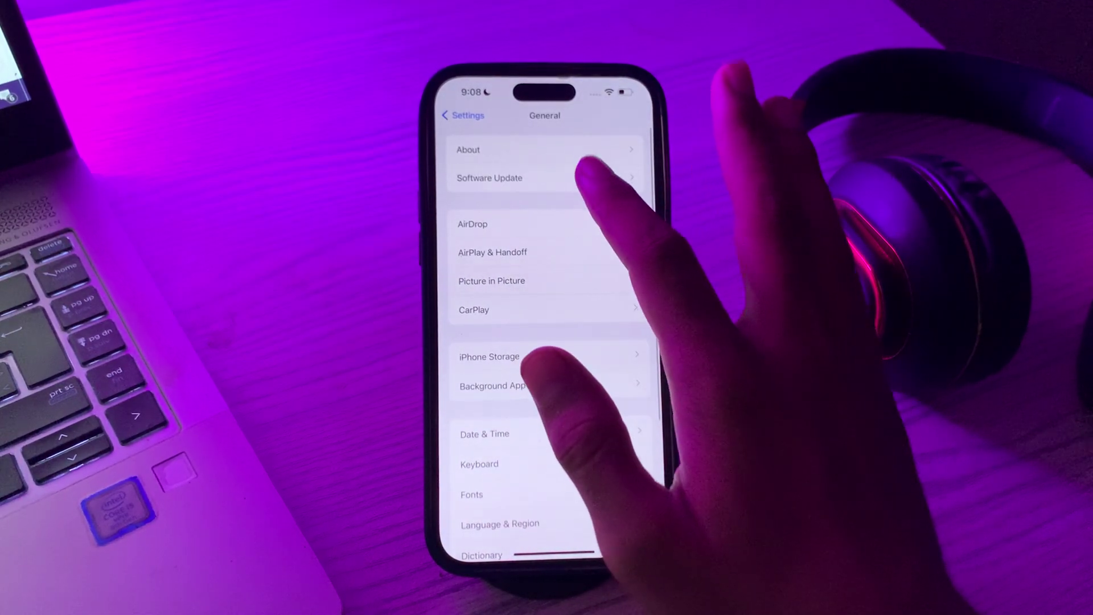
left_click(566, 178)
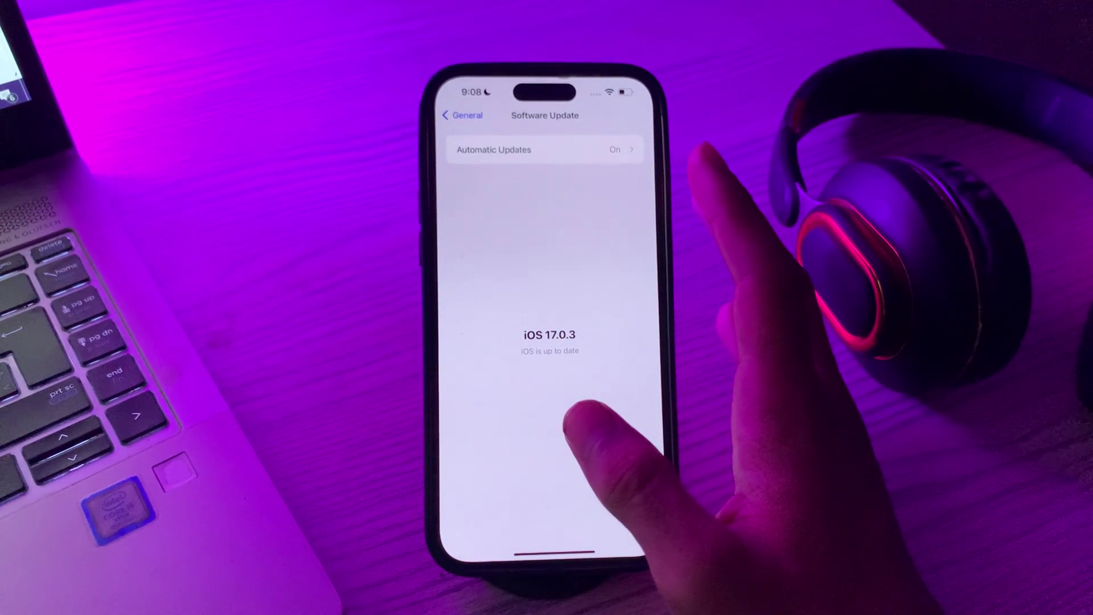
left_click_drag(556, 547, 606, 290)
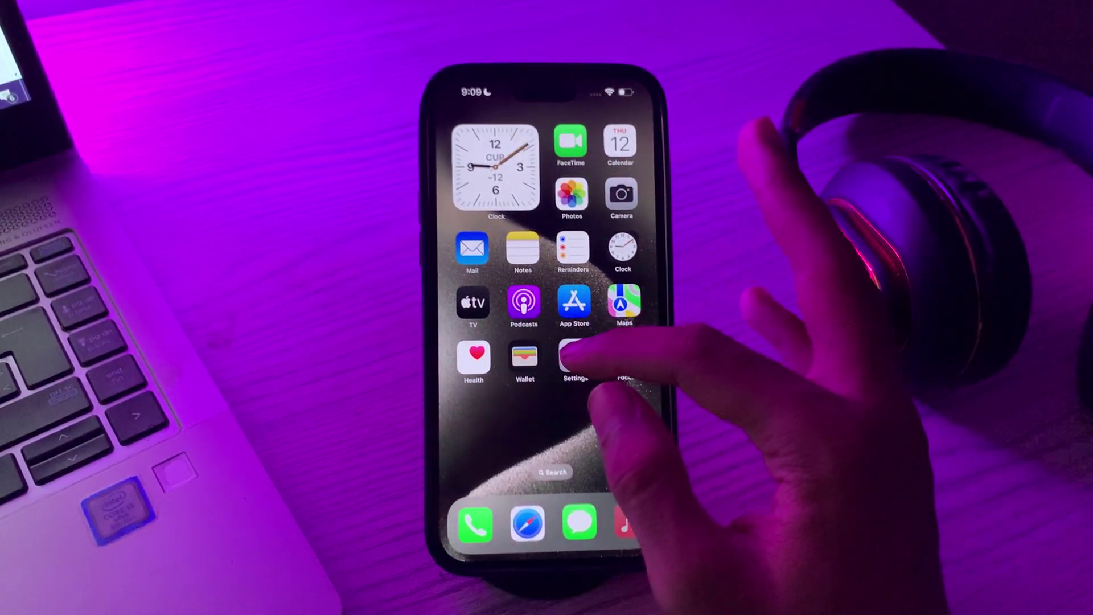
- Choose Reset Network Settings under General > Transfer or Reset iPhone > Reset
left_click(575, 355)
scroll(547, 341, "down", 3)
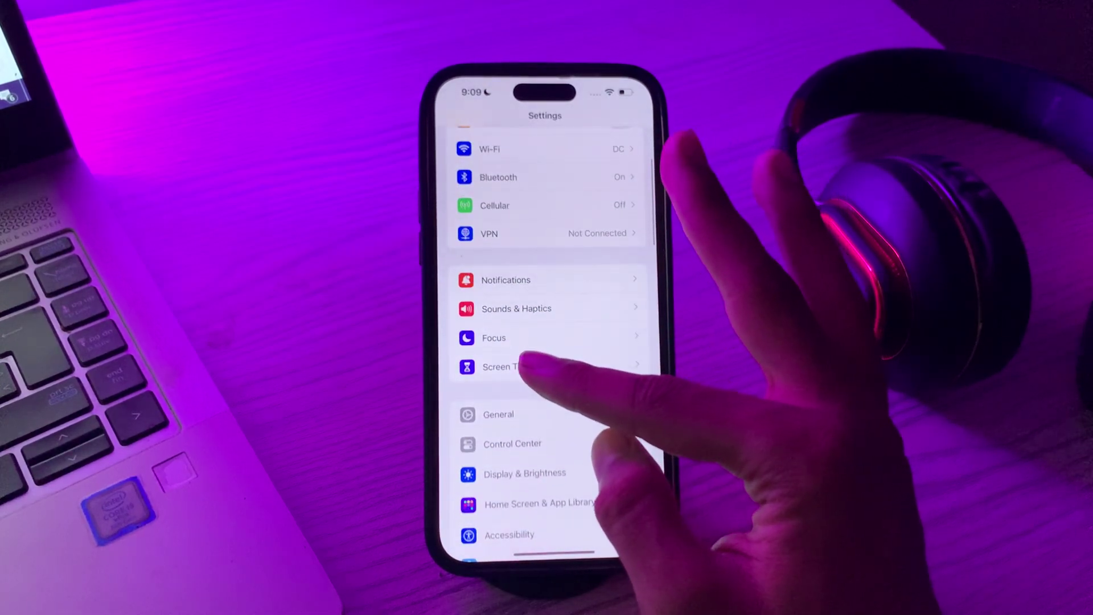
left_click(488, 414)
scroll(546, 341, "down", 5)
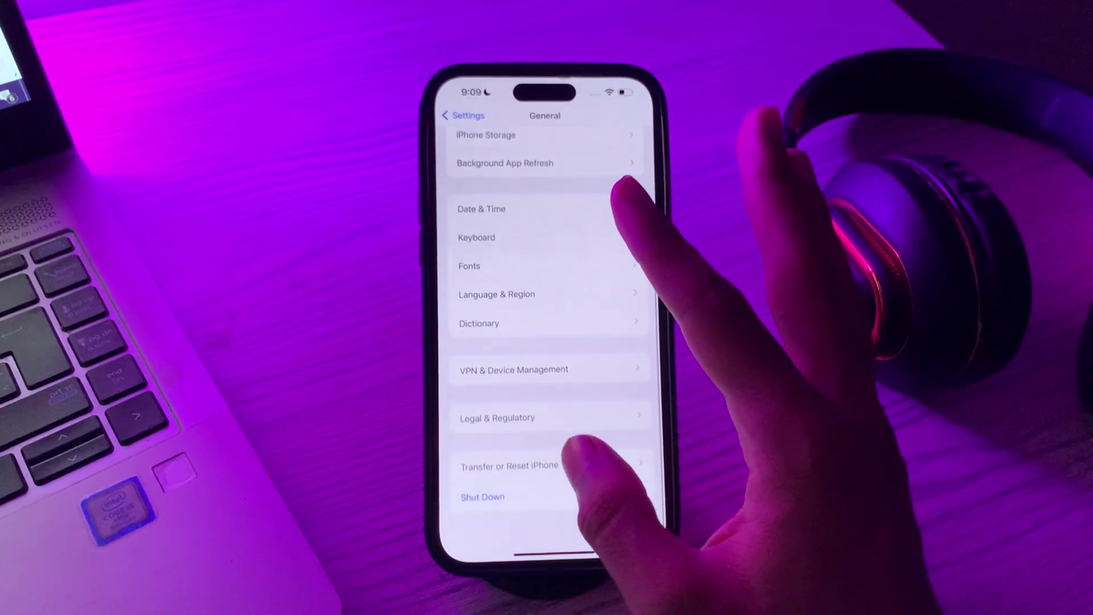
left_click(513, 476)
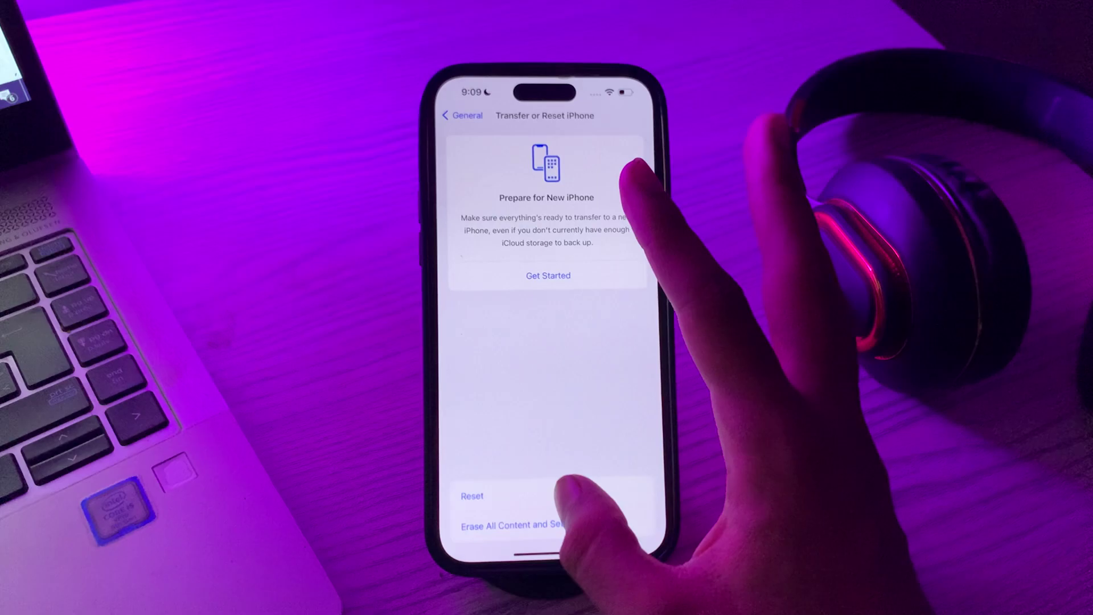
left_click(475, 430)
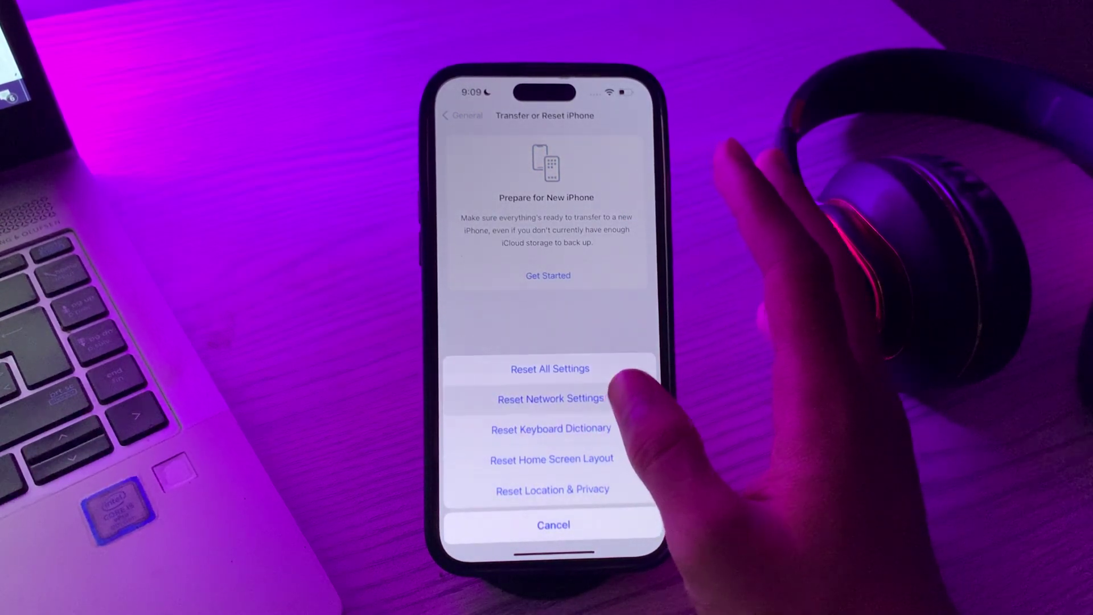
left_click(551, 398)
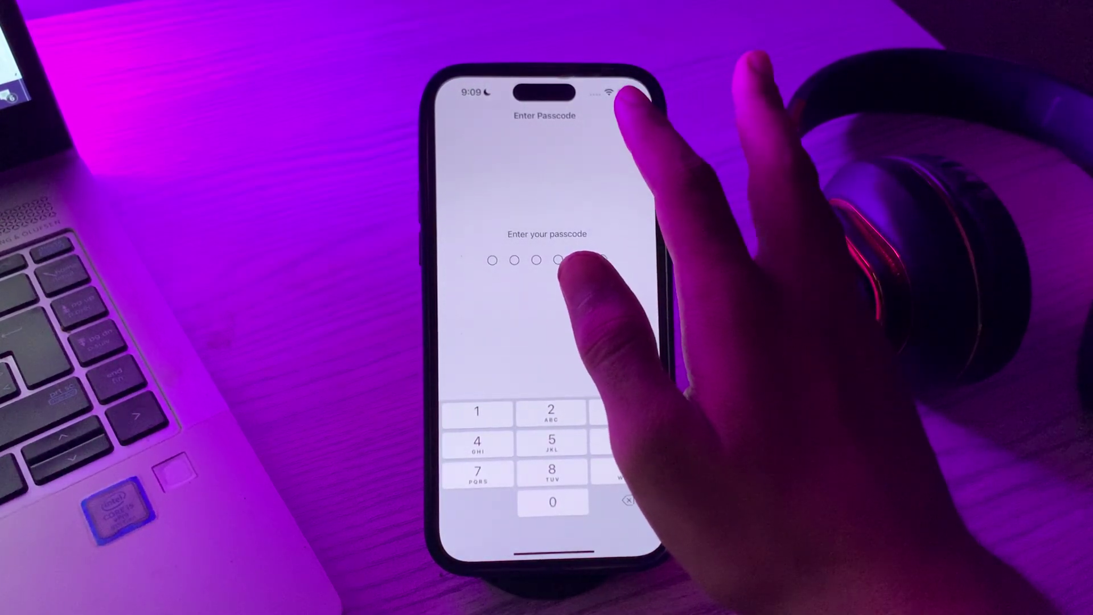
- Enter the passcode, confirm the network reset, and close Settings
left_click(632, 116)
left_click(456, 115)
left_click(457, 115)
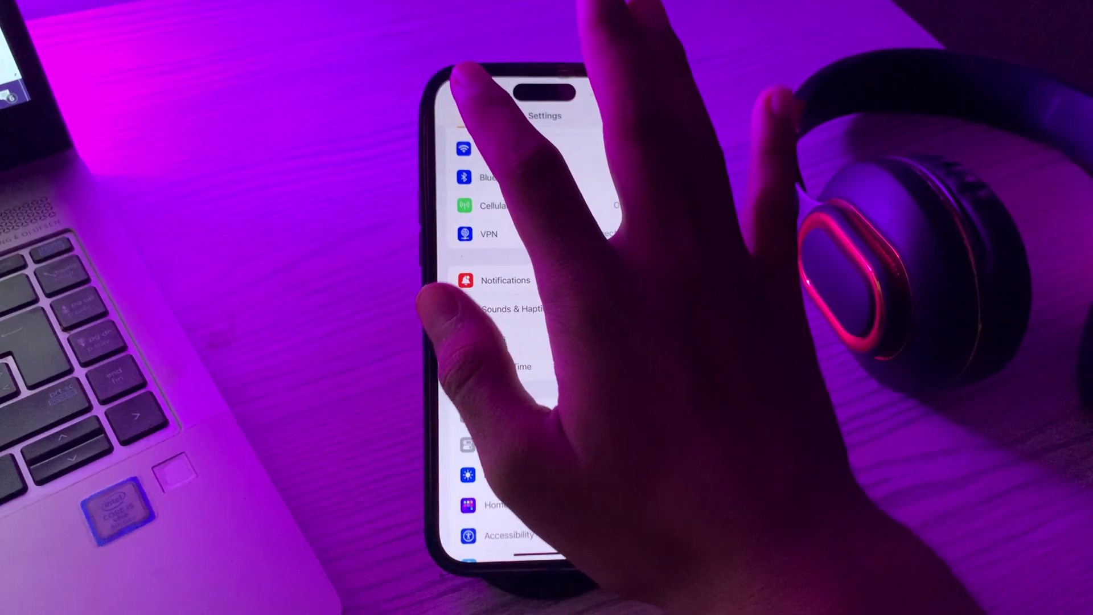
left_click_drag(547, 564, 547, 384)
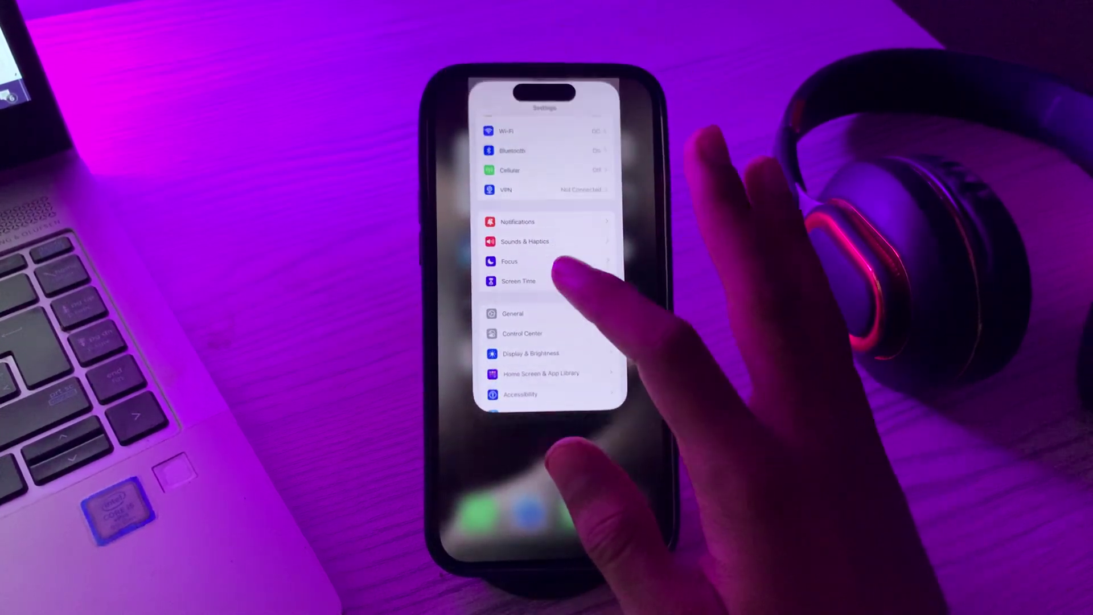
left_click_drag(564, 282, 564, 86)
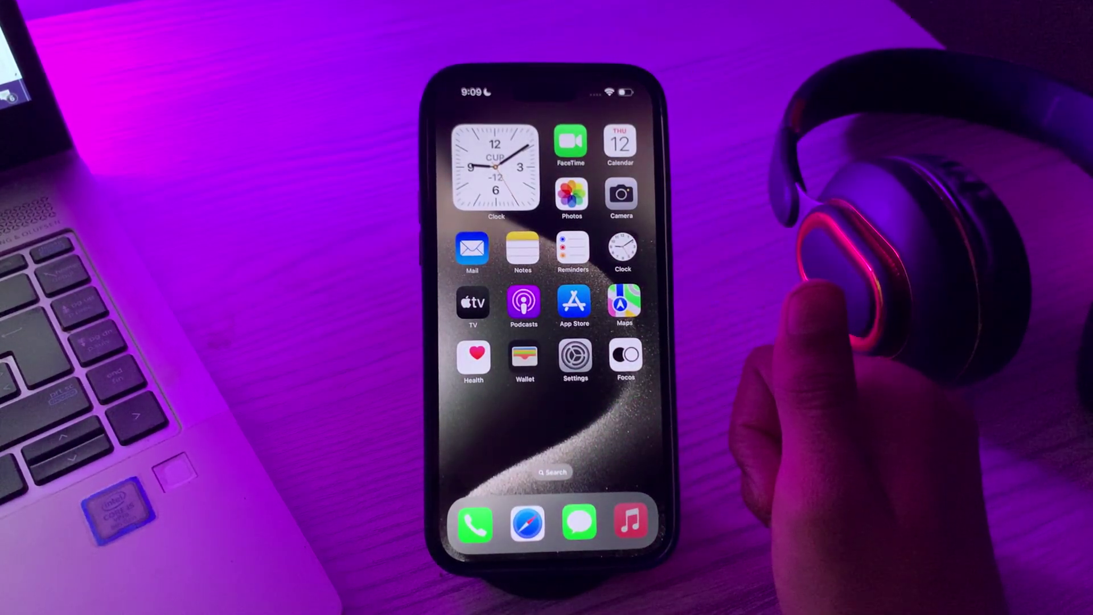